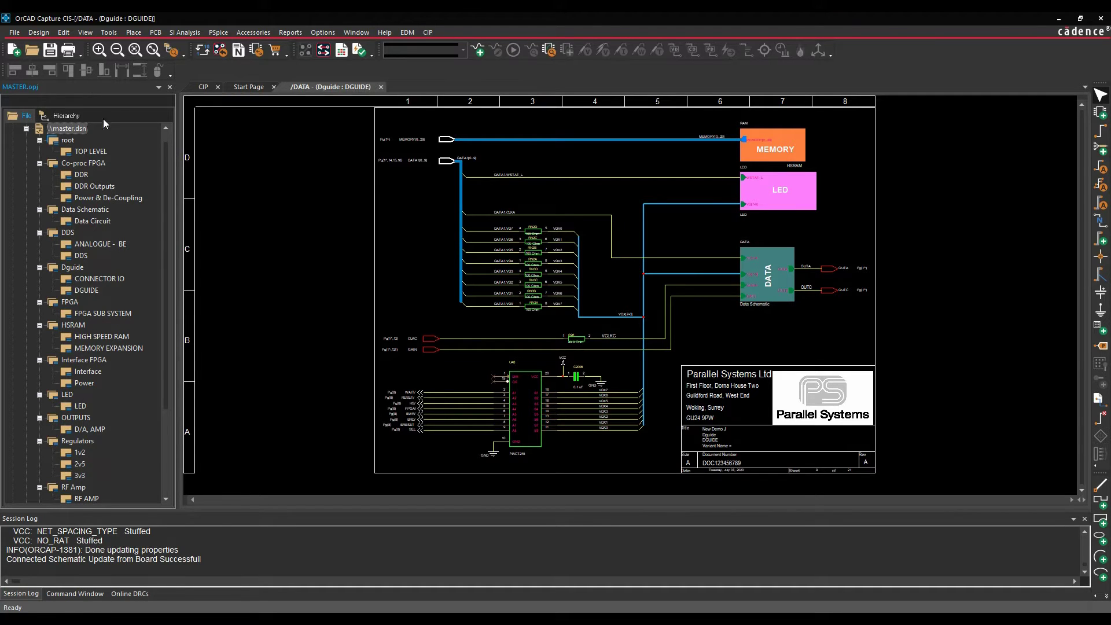
Check the netlist settings, selecting the orPadspcb64.dll formatter, then close without creating a netlist.
left_click(109, 33)
left_click(126, 114)
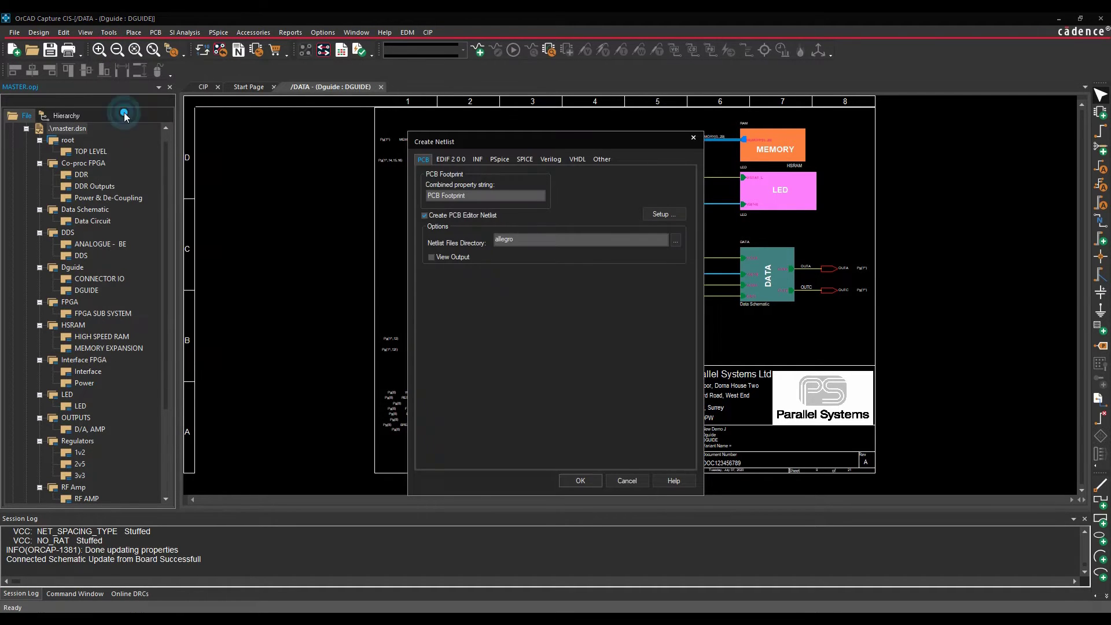
left_click_drag(560, 144, 384, 107)
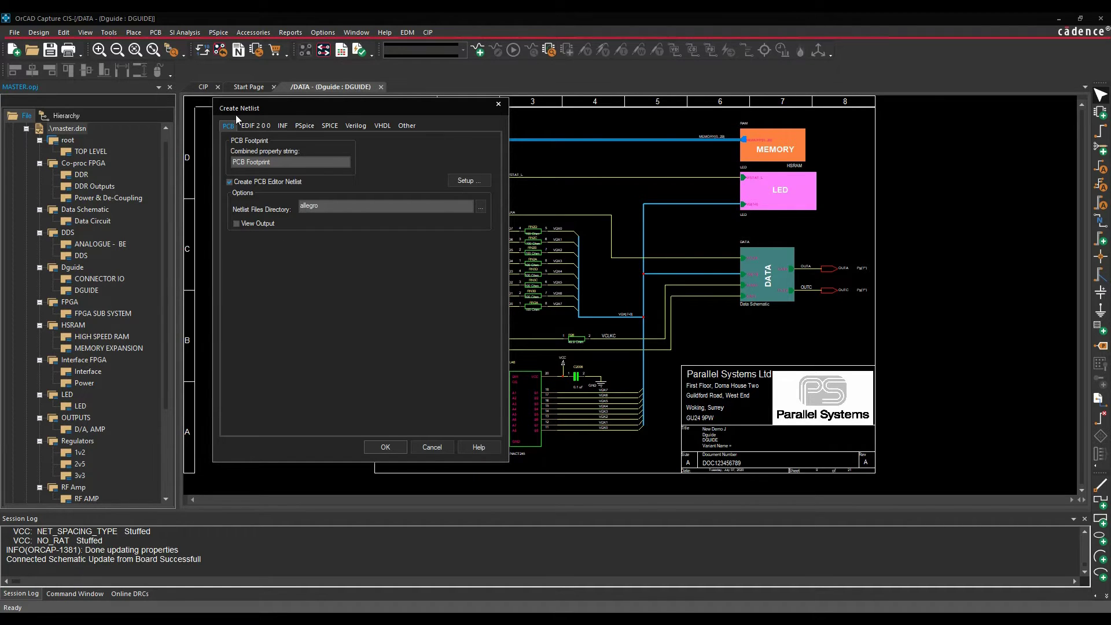
left_click(405, 126)
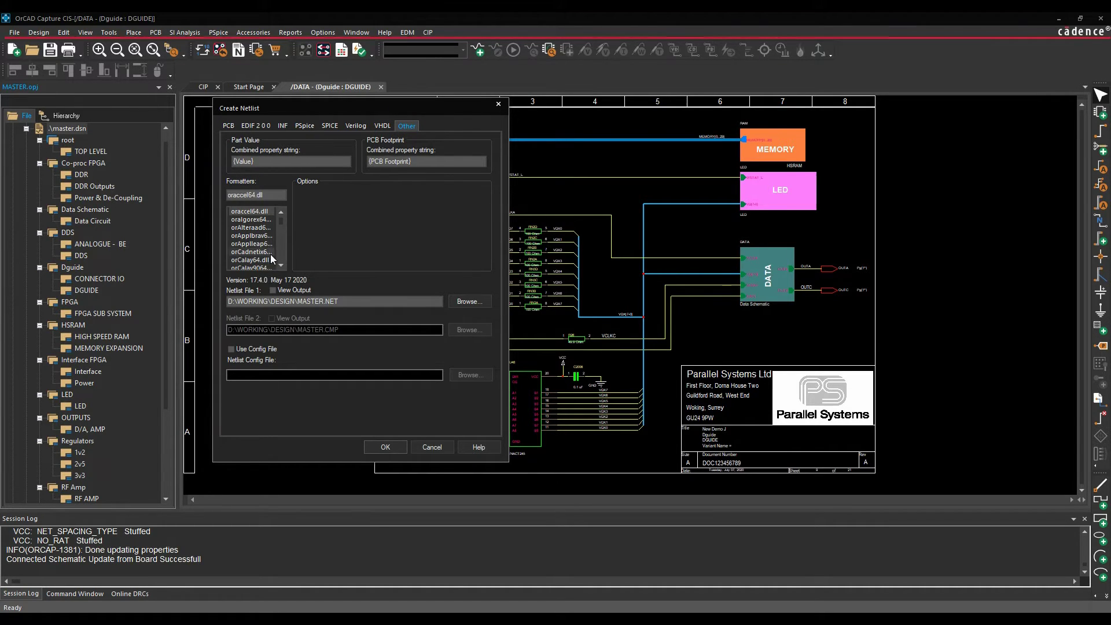
scroll(258, 233, "down", 3)
scroll(258, 233, "down", 6)
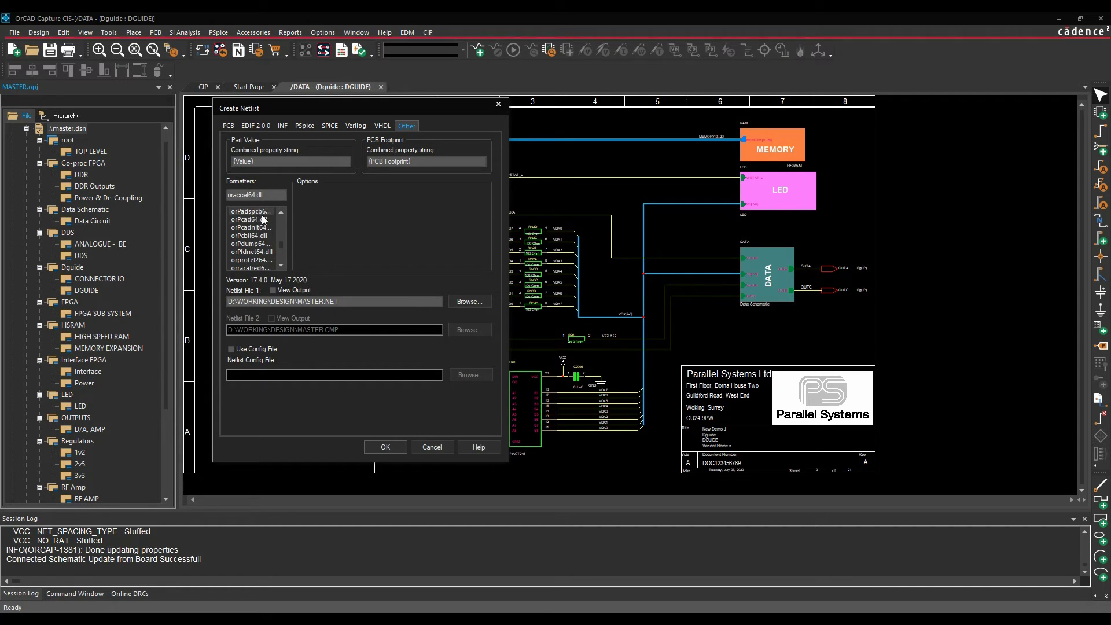
left_click(252, 211)
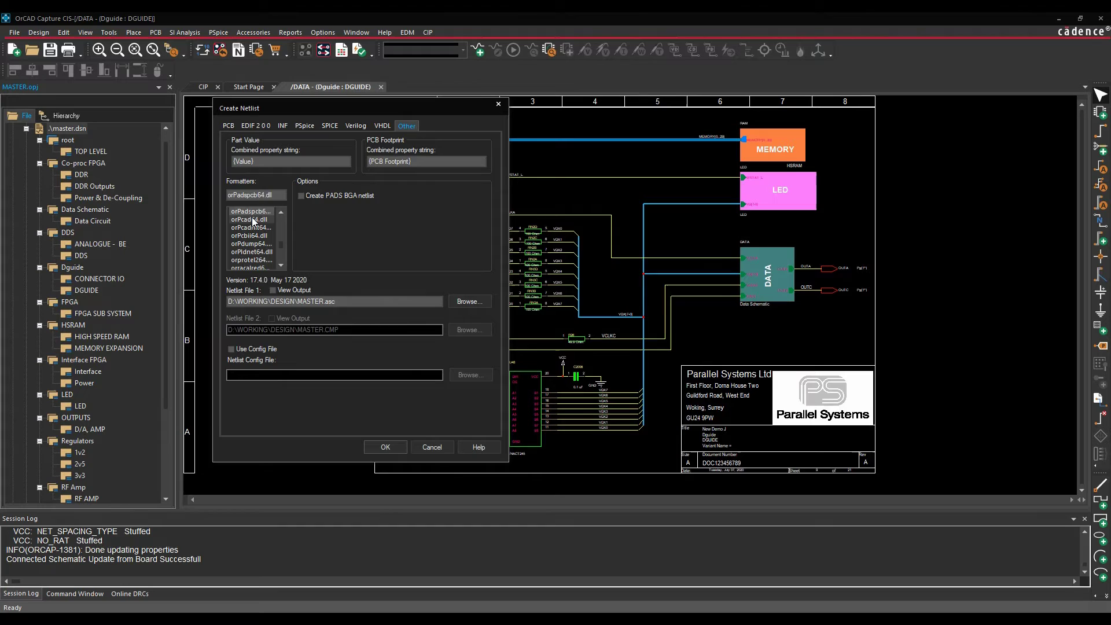
left_click(432, 447)
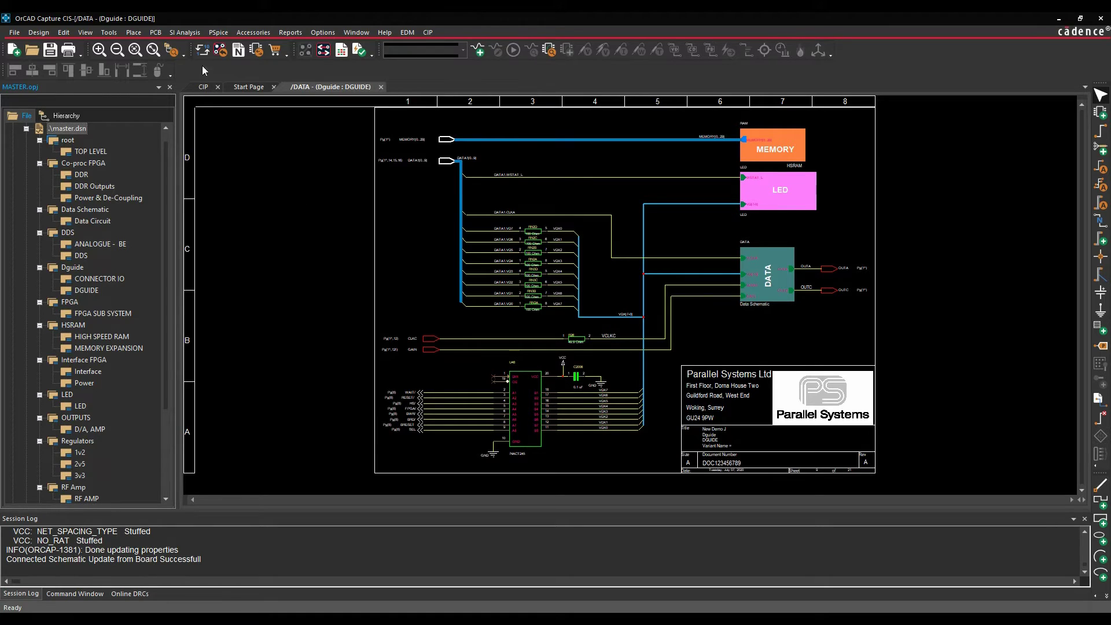
Open Design Sync Setup and view the allegro.cfg configuration file in Notepad before closing it.
left_click(160, 35)
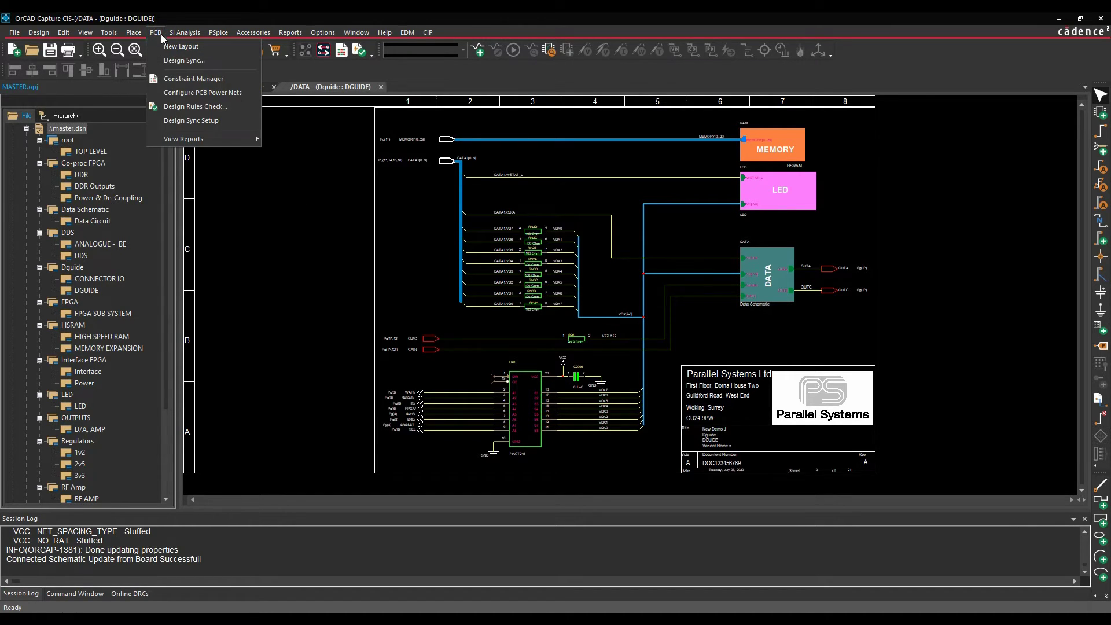
left_click(190, 121)
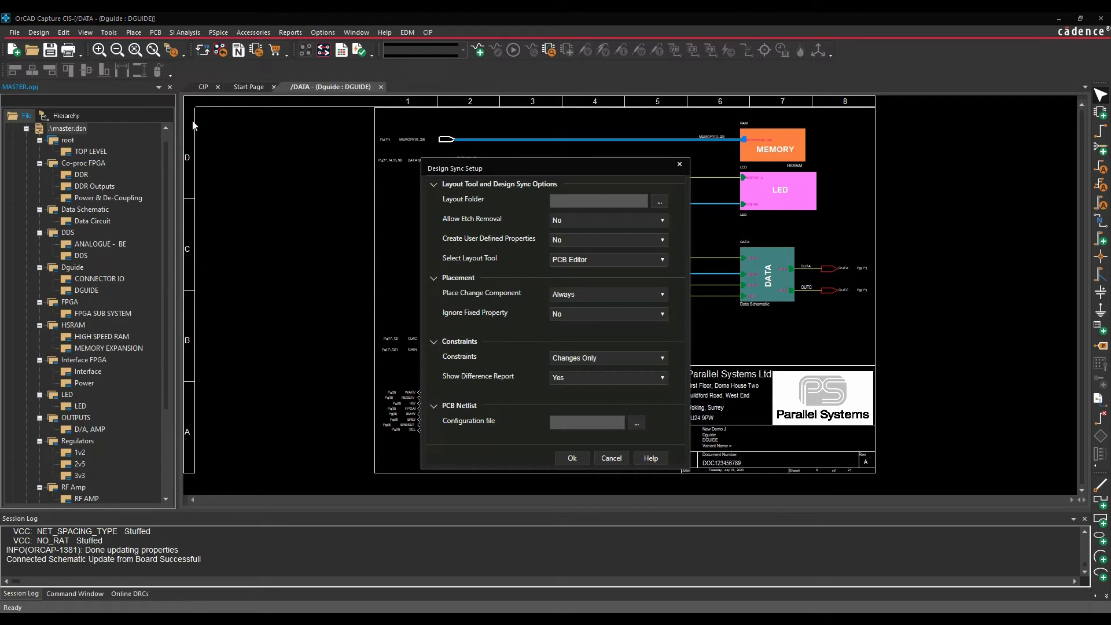
left_click_drag(408, 144, 355, 143)
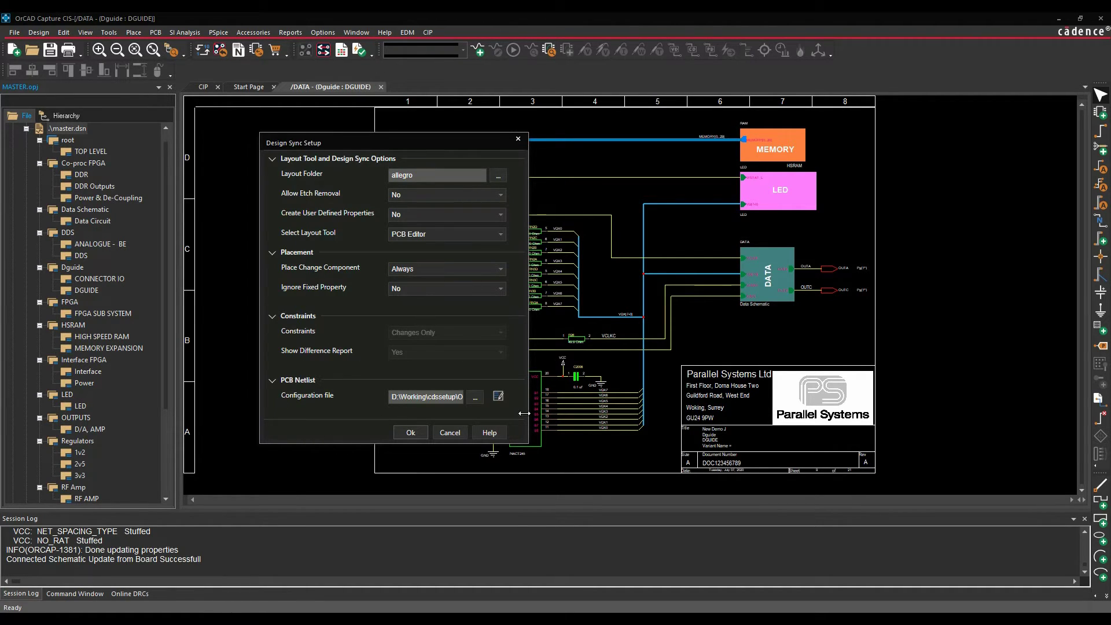
left_click(498, 397)
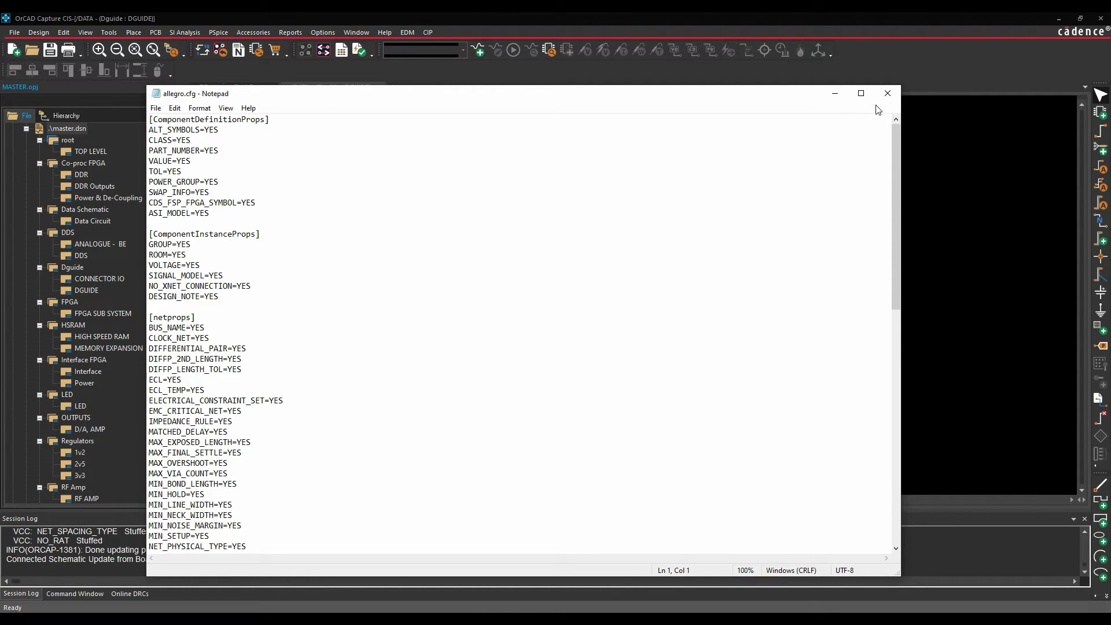
left_click(887, 93)
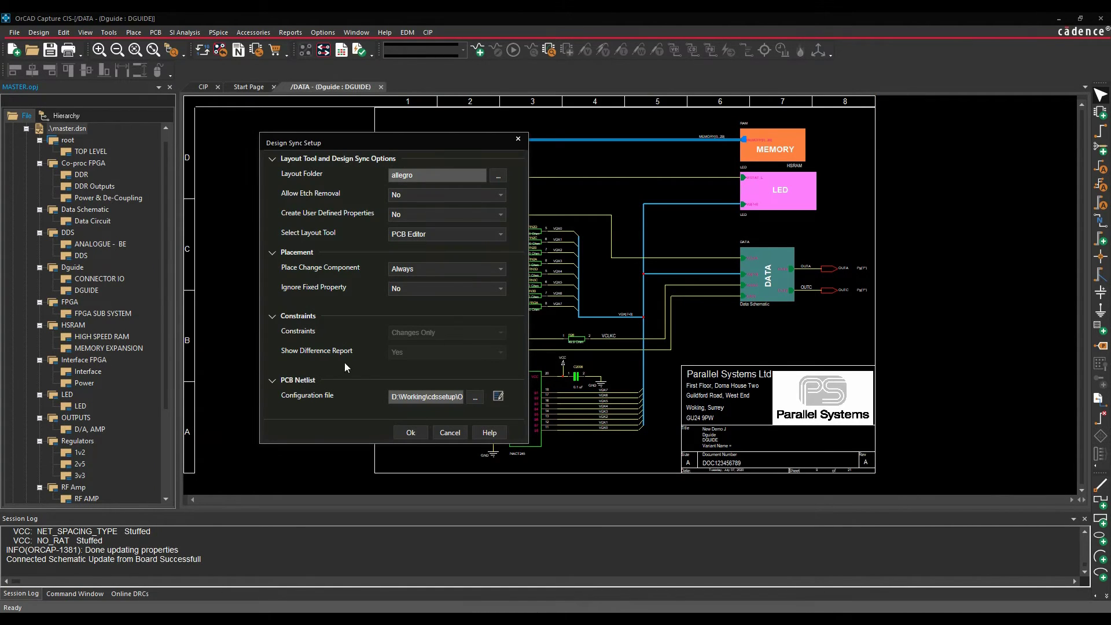
Accept the Design Sync setup and create the new layout allegro/master.brd.
left_click(409, 434)
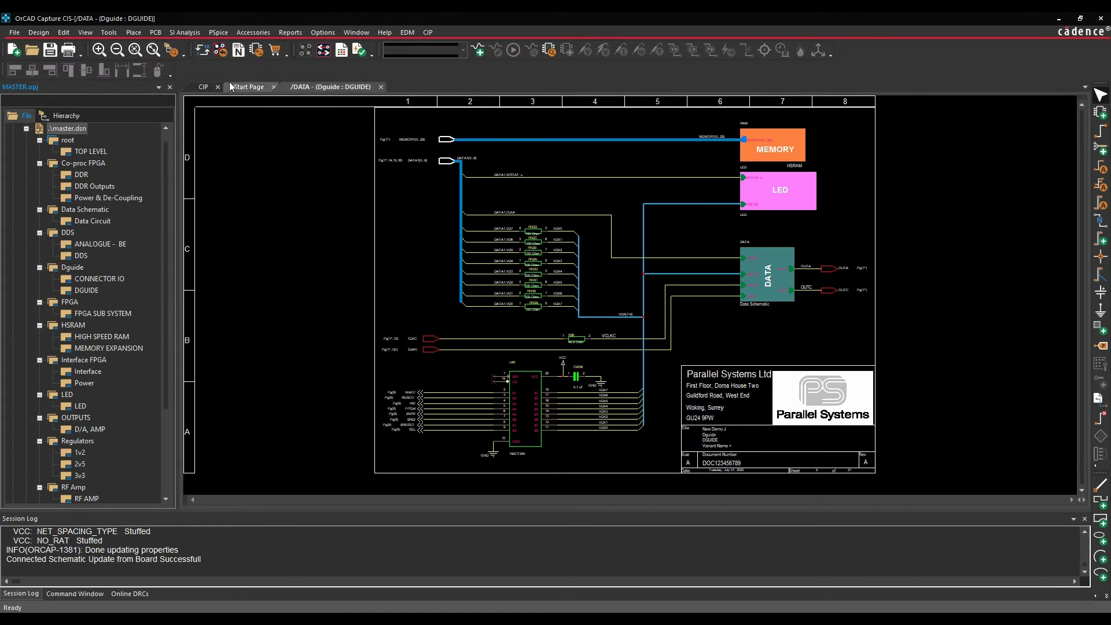
left_click(155, 32)
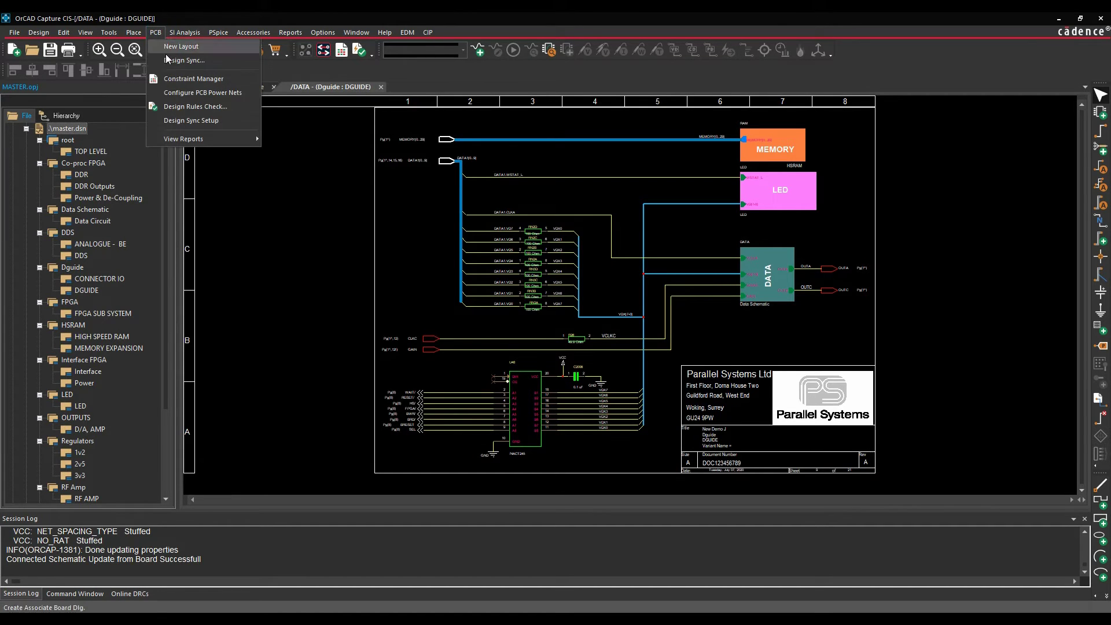
left_click(326, 224)
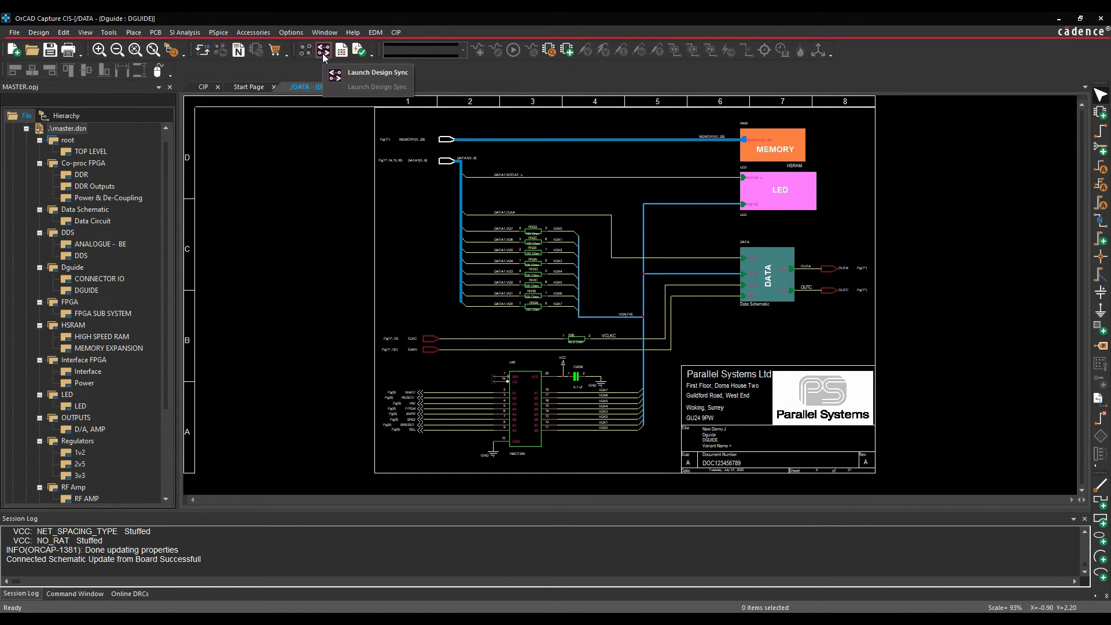
left_click(322, 52)
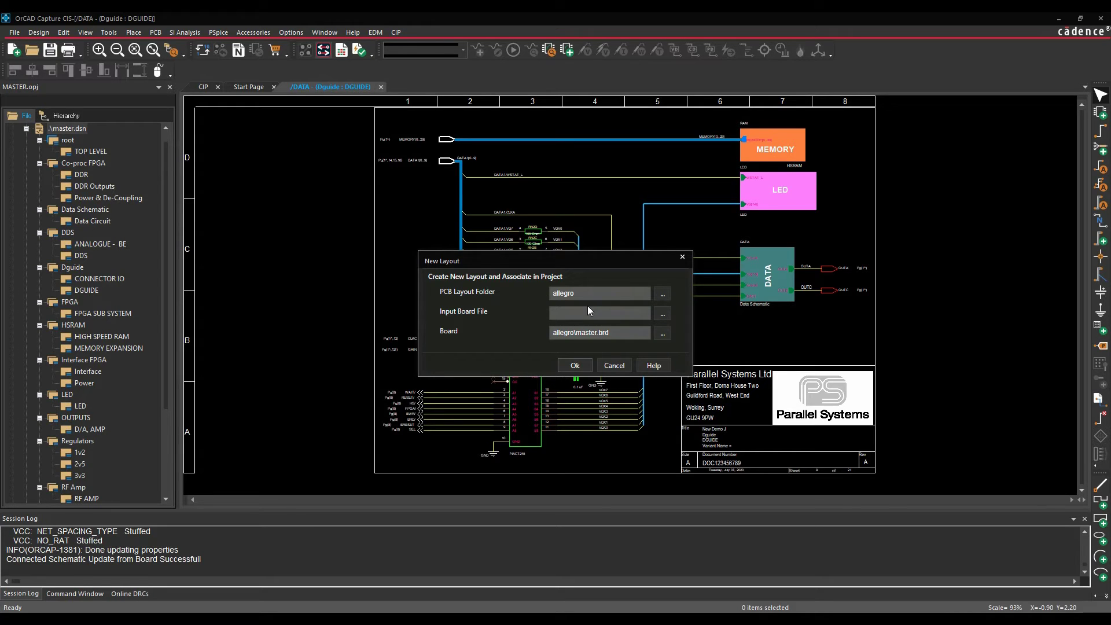
left_click(574, 366)
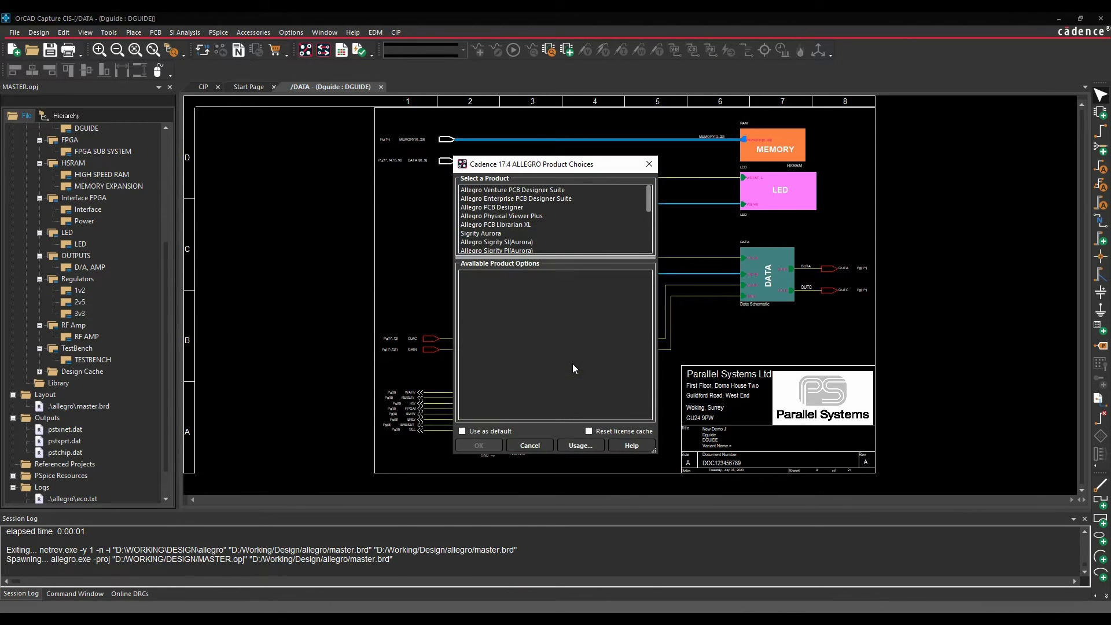
Open master.brd in OrCAD PCB Designer Professional w/PSpice.
scroll(509, 217, "down", 1)
left_click(550, 233)
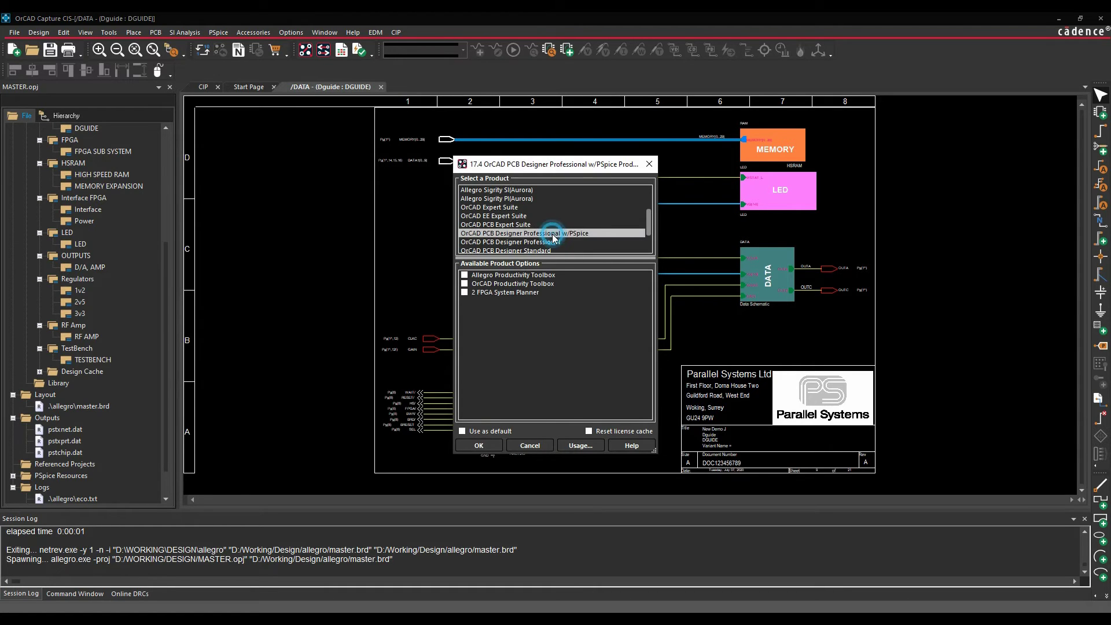
left_click(479, 445)
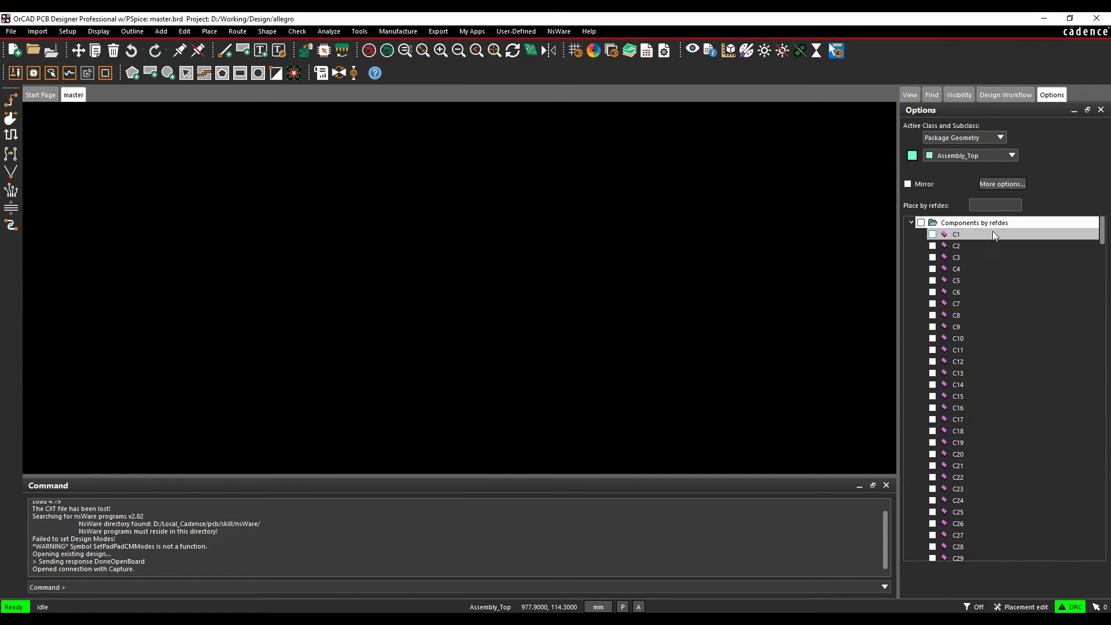
Place connector J7 on the left of the board and J6 to its right.
left_click_drag(1101, 230, 1102, 436)
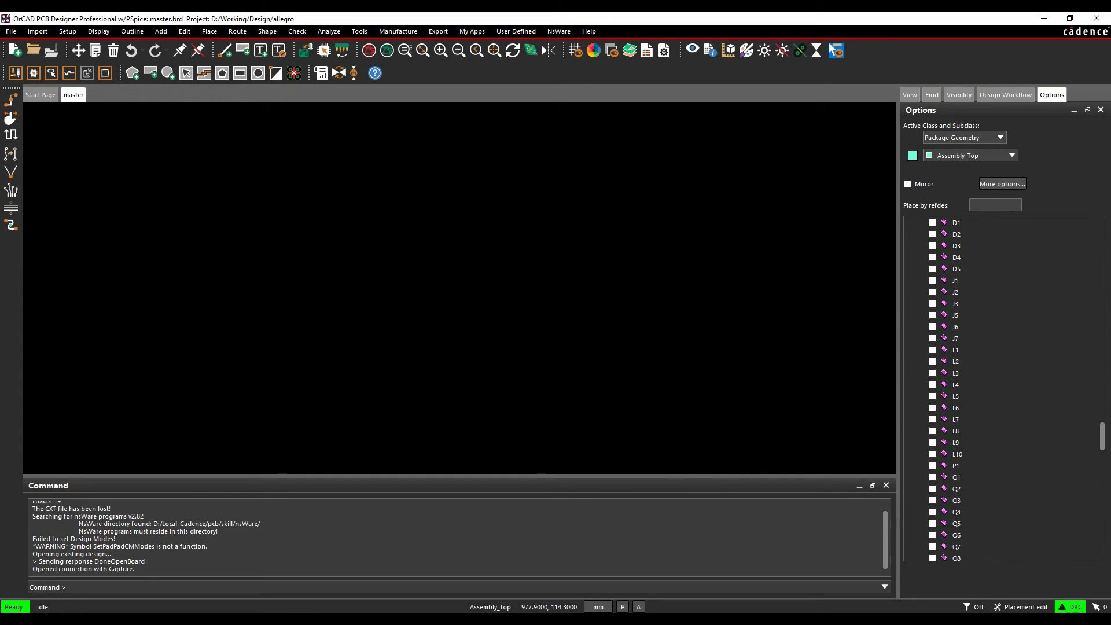
left_click(955, 338)
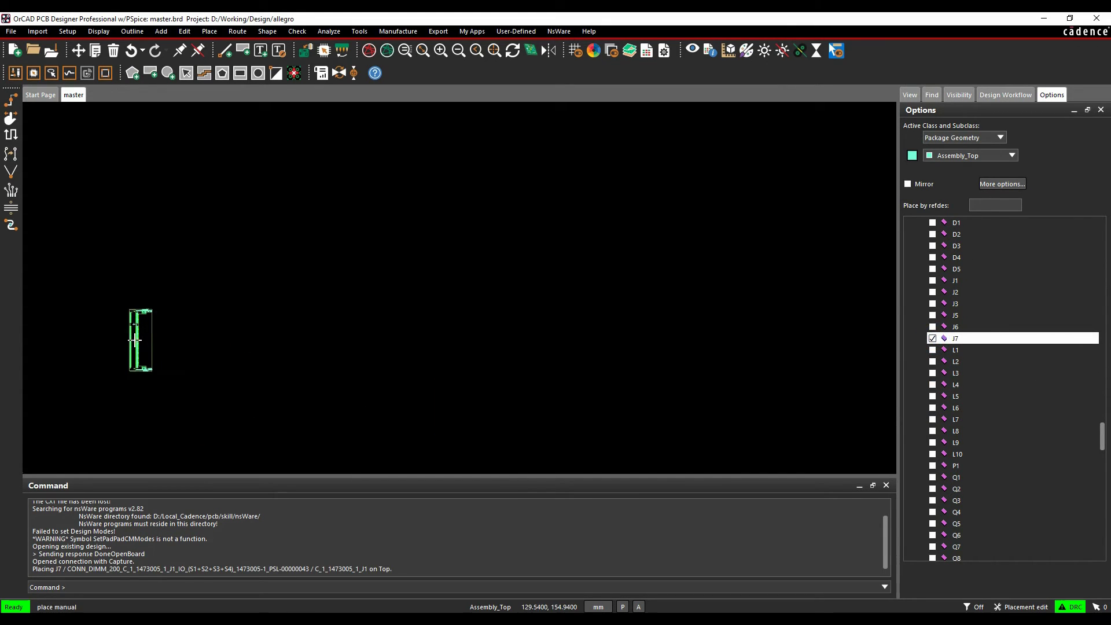
left_click(140, 340)
left_click(931, 330)
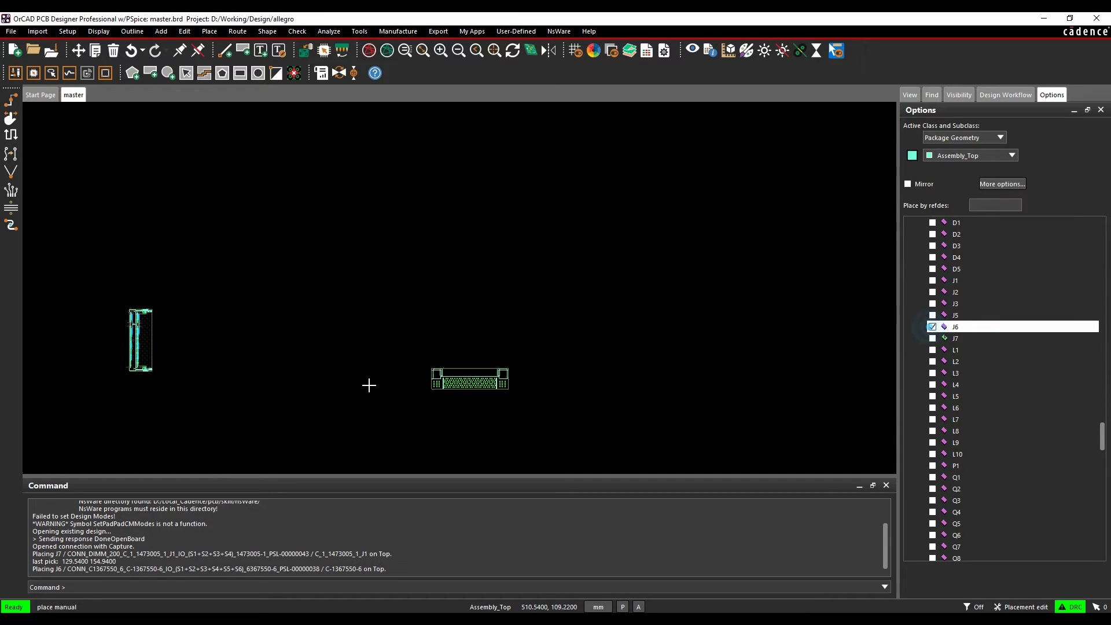
left_click(200, 322)
scroll(156, 355, "up", 4)
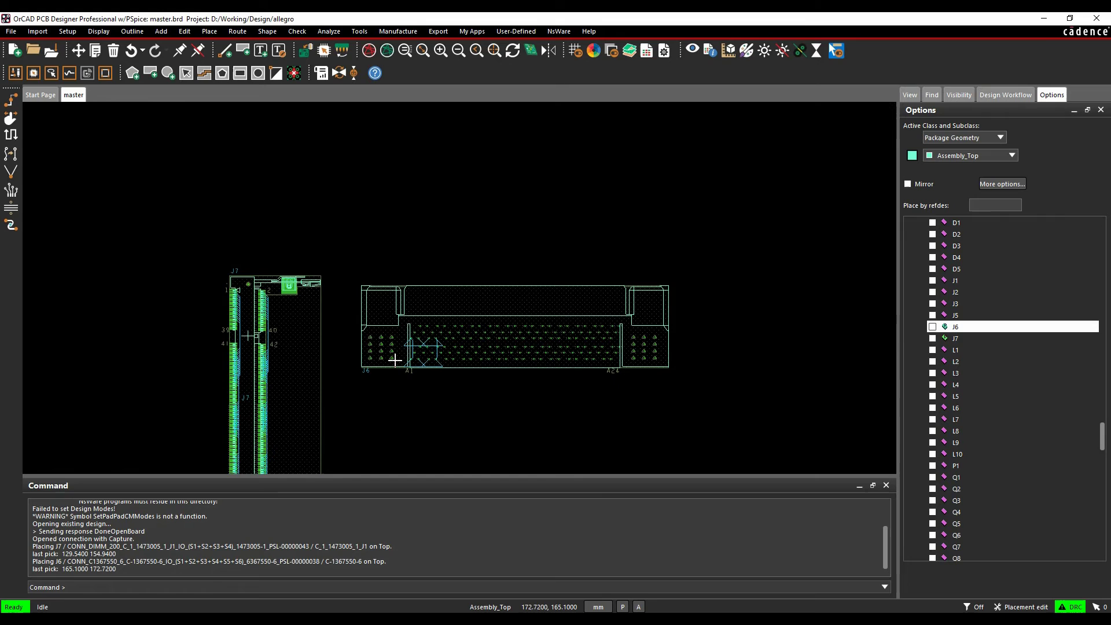
Return to Capture and open the FPGA SUB SYSTEM schematic page.
key("alt+Tab")
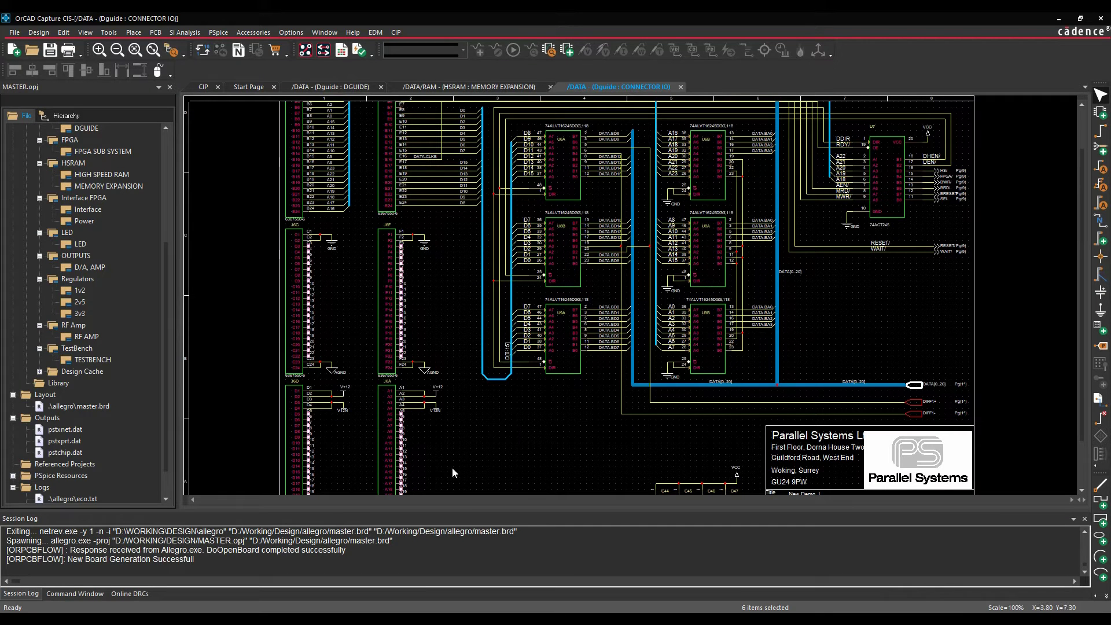
left_click(435, 85)
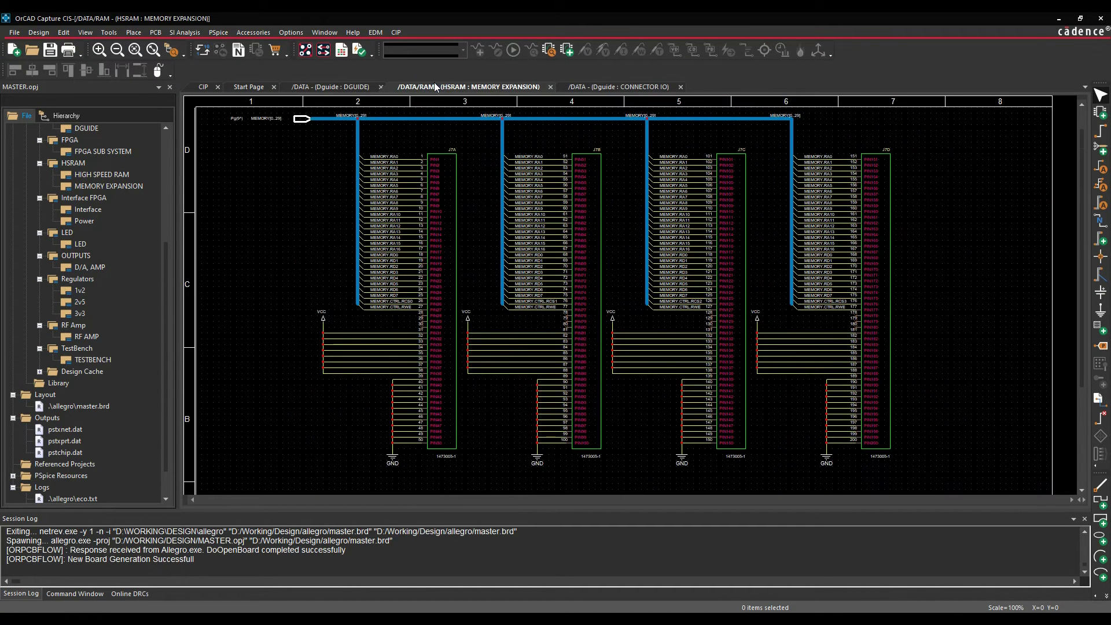
left_click(343, 88)
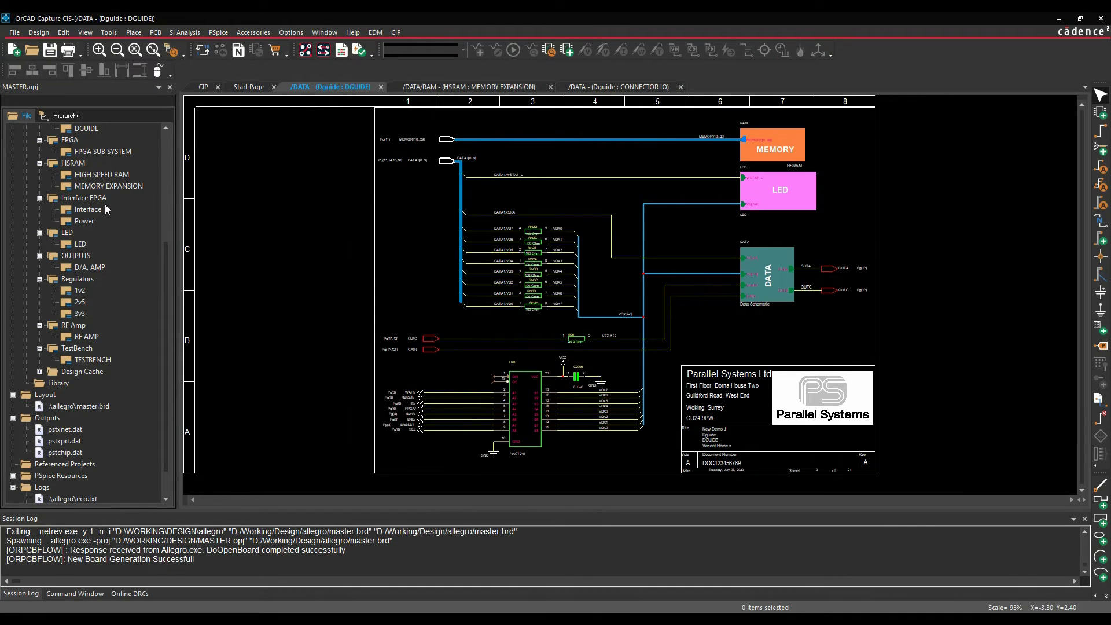
double_click(102, 152)
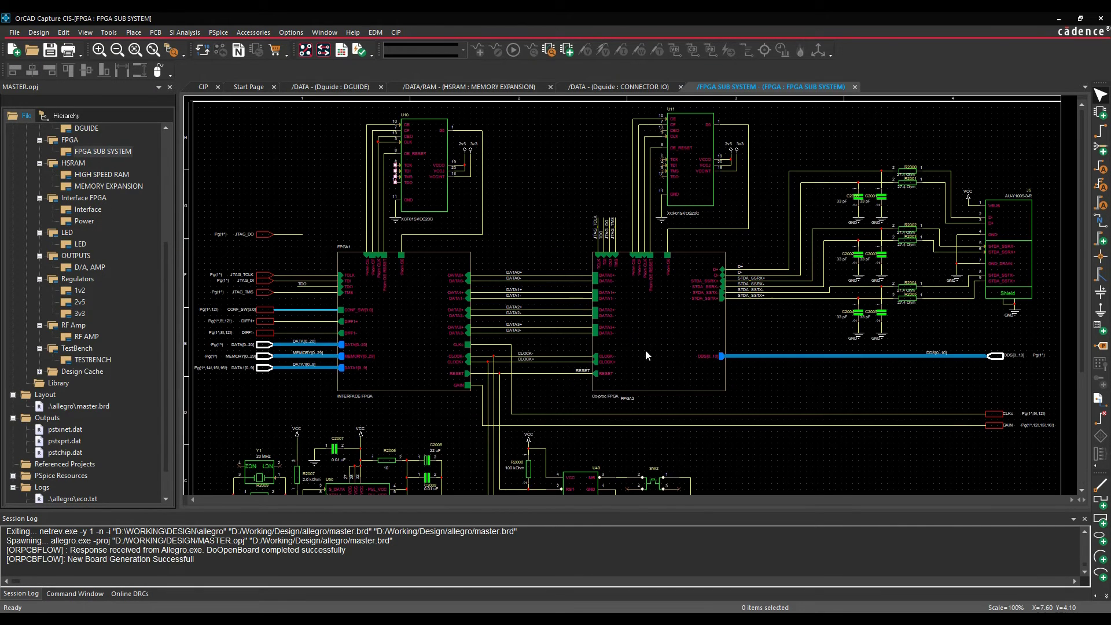
scroll(737, 441, "down", 2)
scroll(717, 445, "down", 2)
scroll(684, 442, "up", 2, "ctrl")
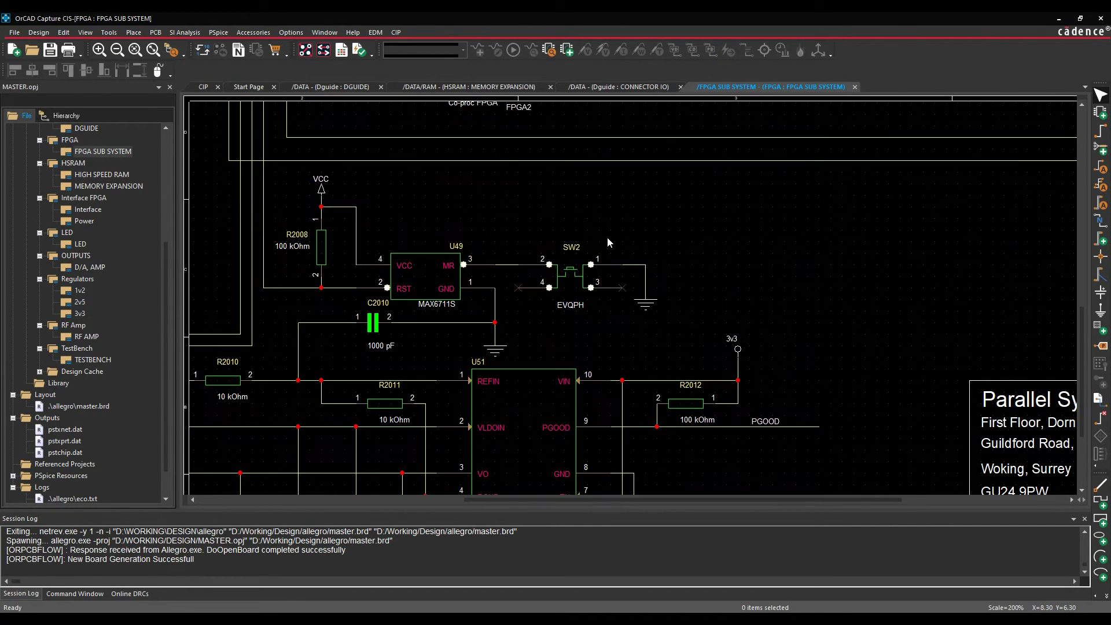
Copy switch SW2 and paste the copy to its right.
left_click(573, 283)
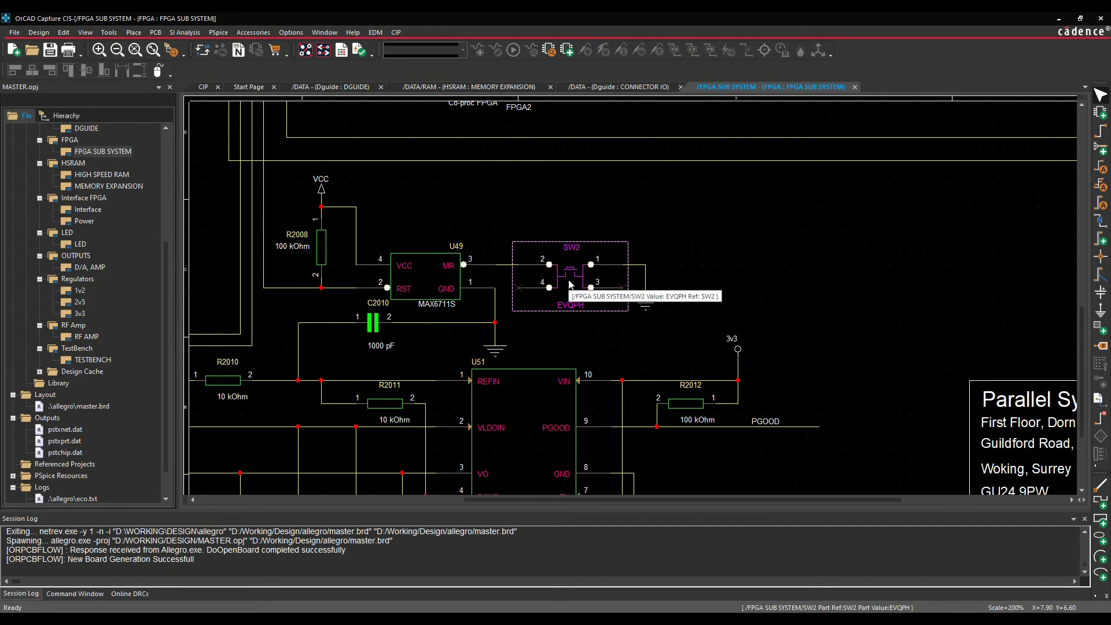
key("ctrl+c")
key("ctrl+v")
left_click(744, 284)
left_click(927, 303)
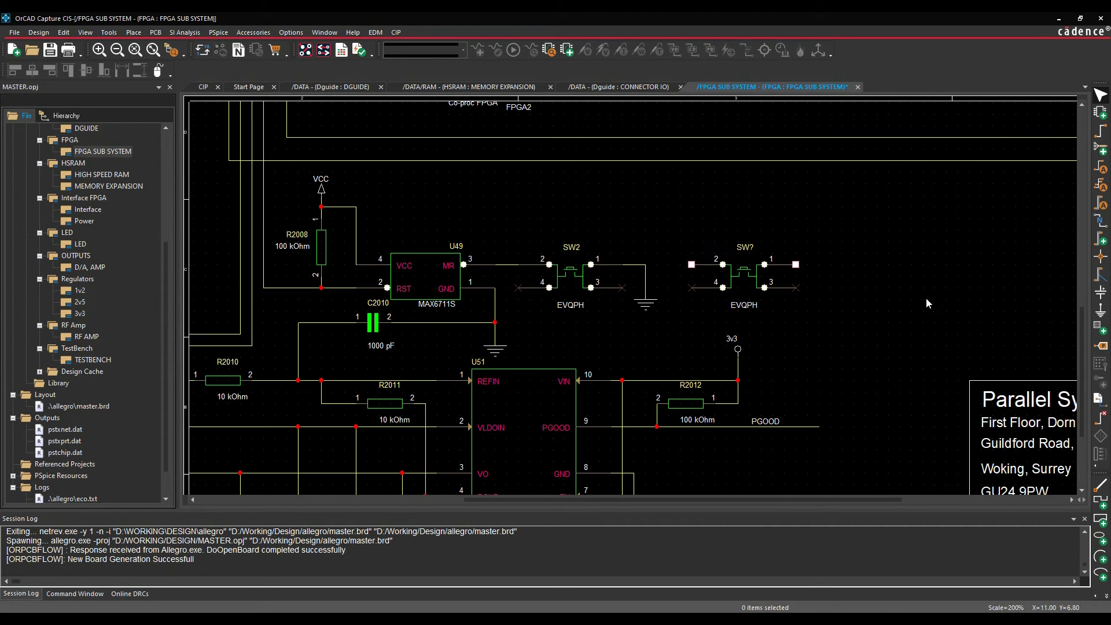
scroll(755, 272, "up", 1, "ctrl")
Change the new switch's reference from SW? to SW20.
left_click(619, 281)
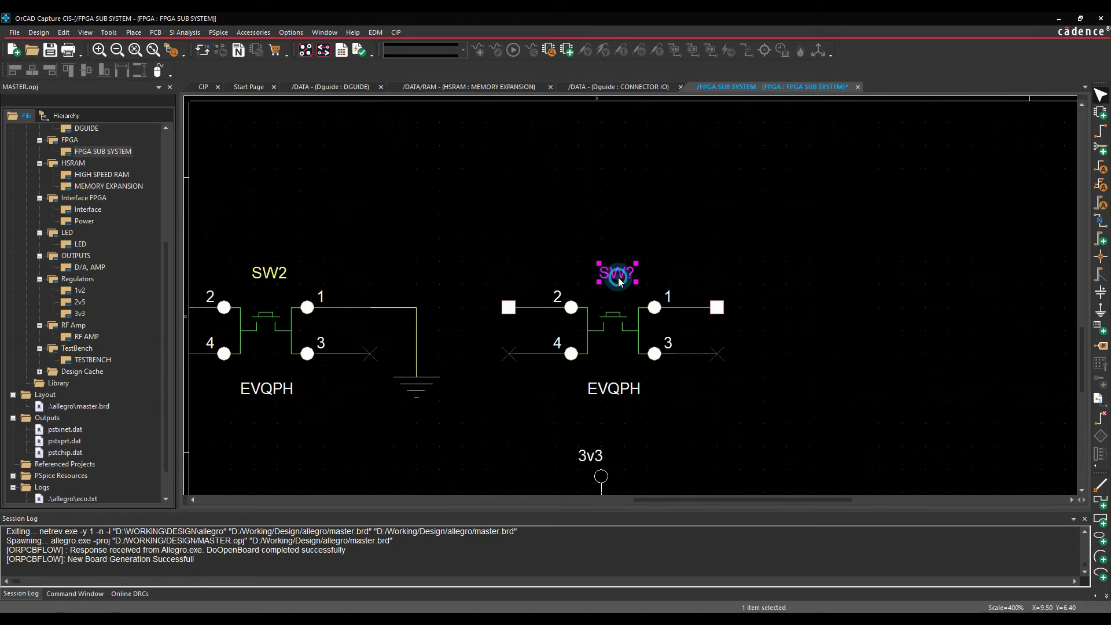
double_click(618, 281)
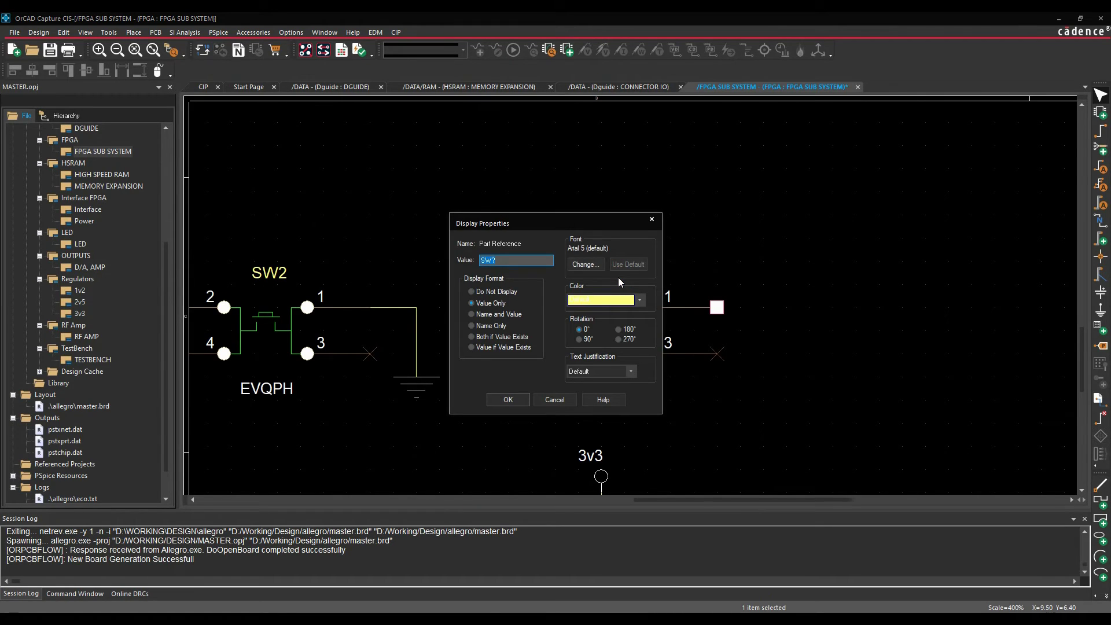
left_click(509, 256)
key("BackSpace")
key("Return")
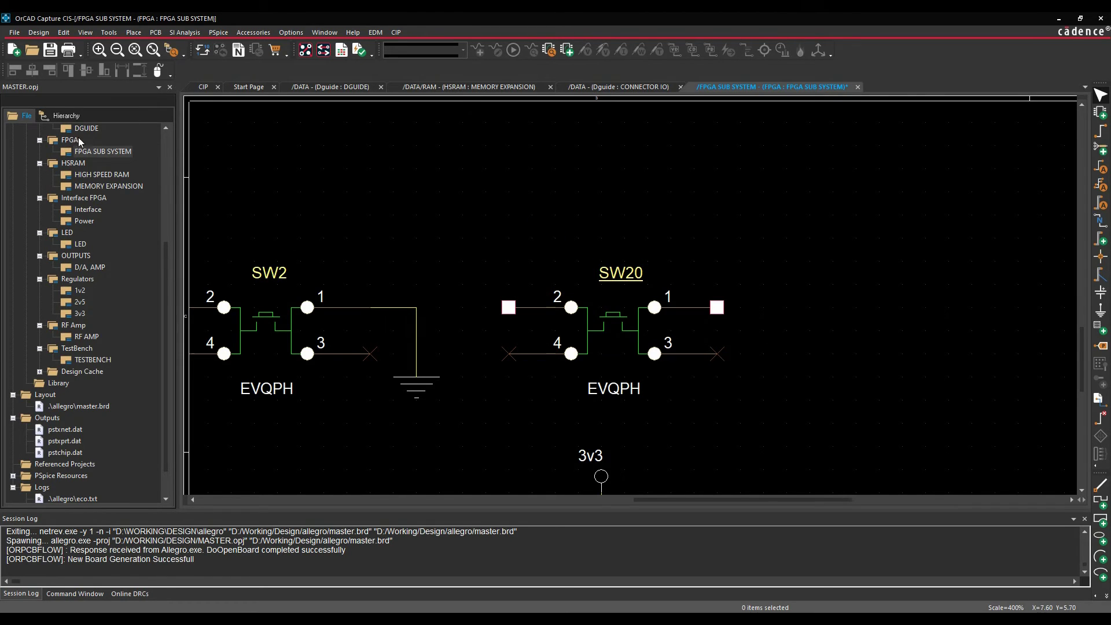
left_click(324, 50)
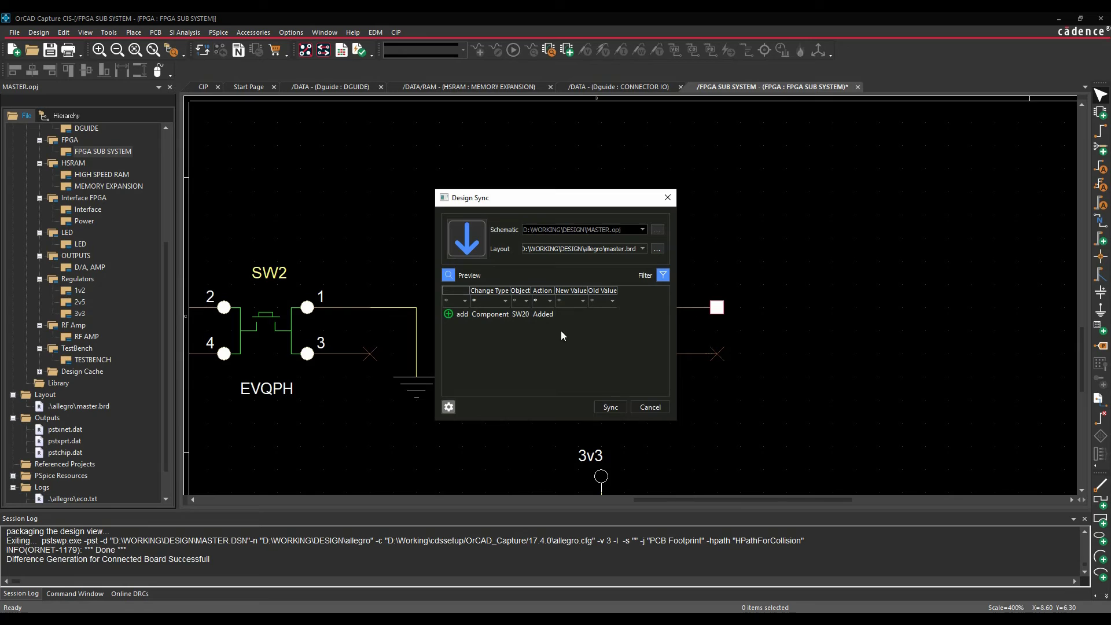
Sync the 'add Component SW20' change to master.brd.
left_click(610, 408)
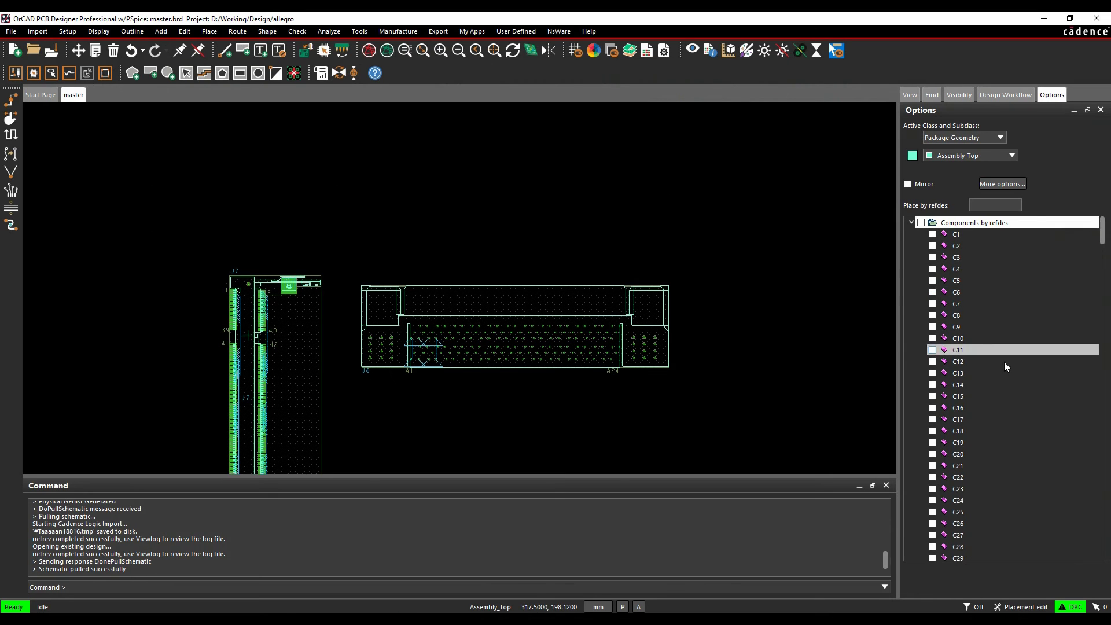
Place switch SW20 on the board above the connector.
scroll(988, 369, "up", 1)
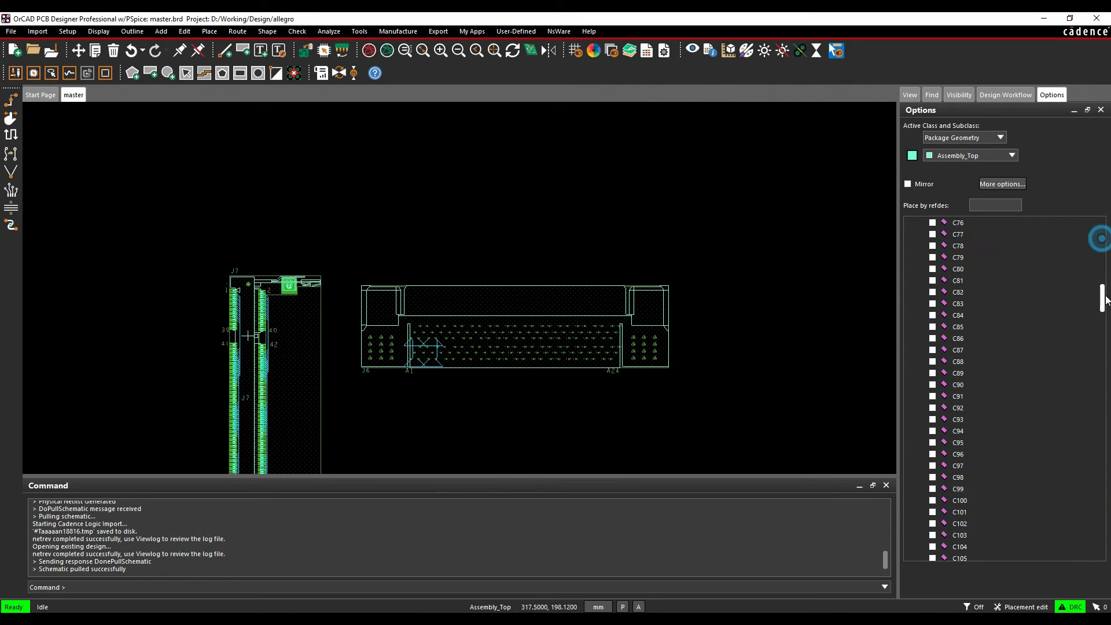
left_click_drag(1102, 242, 1102, 506)
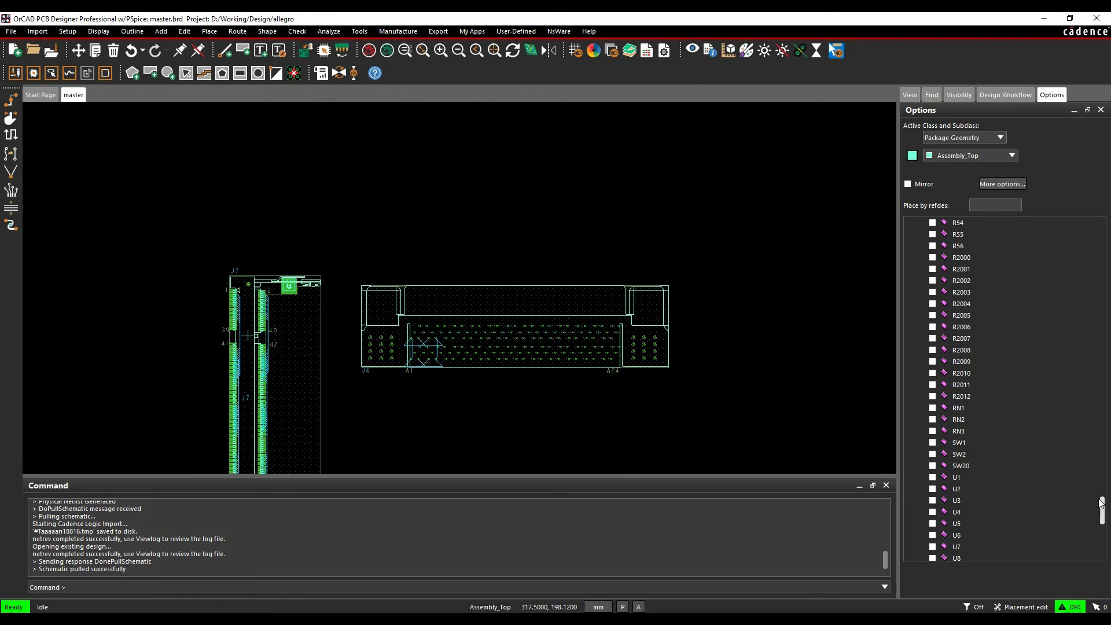
left_click(933, 466)
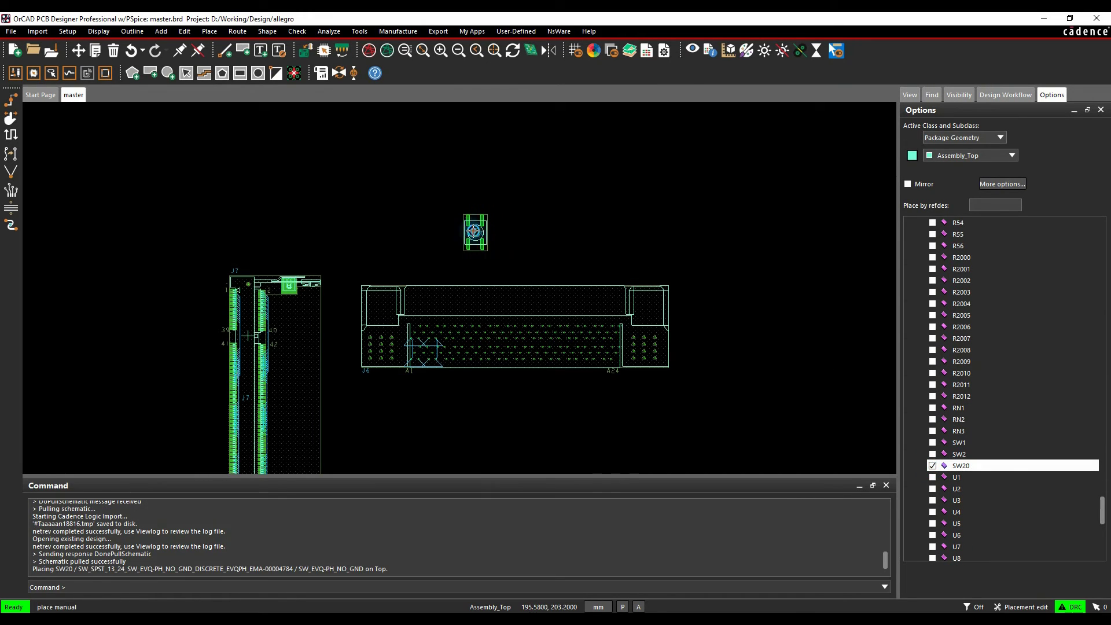
left_click(471, 230)
left_click(545, 265)
scroll(439, 243, "up", 3)
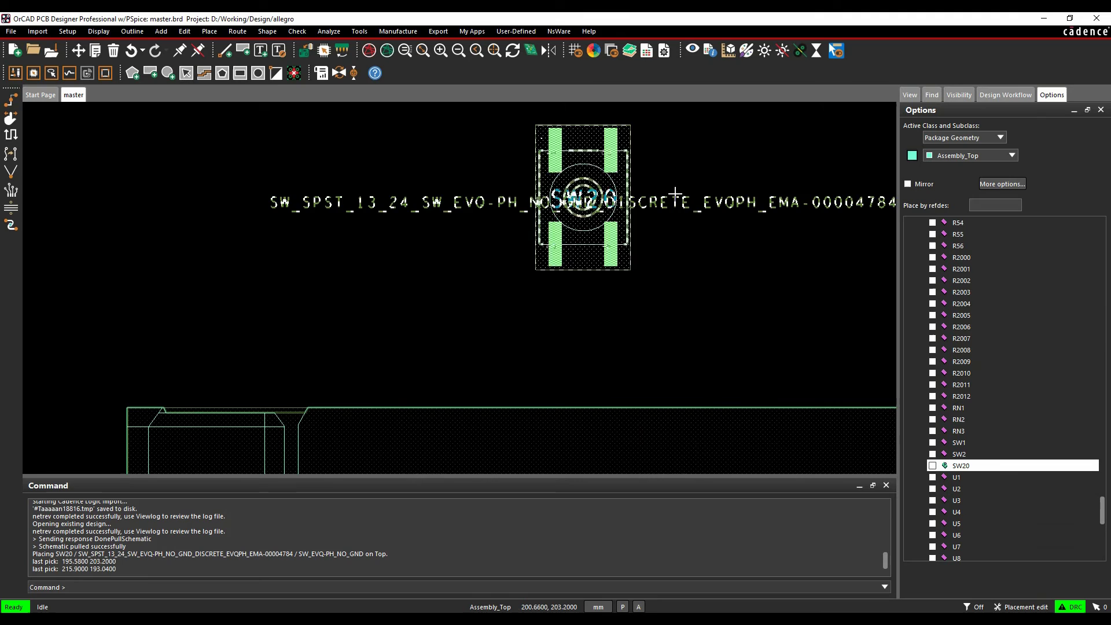
Edit the SW20 reference text on the board to read SW200.
left_click(185, 32)
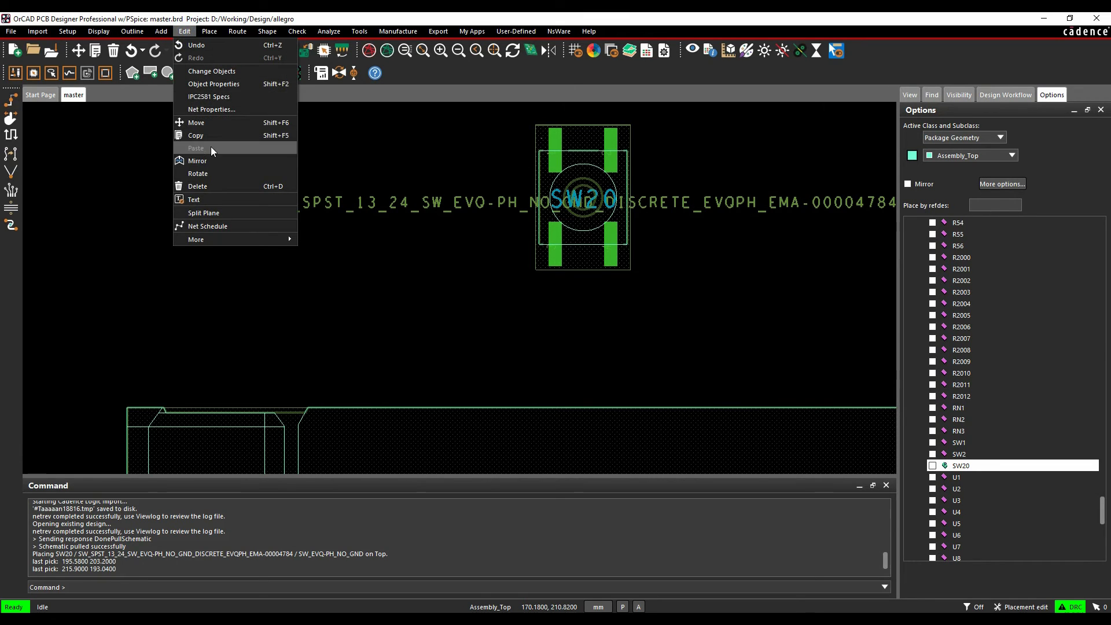
left_click(207, 200)
left_click(591, 200)
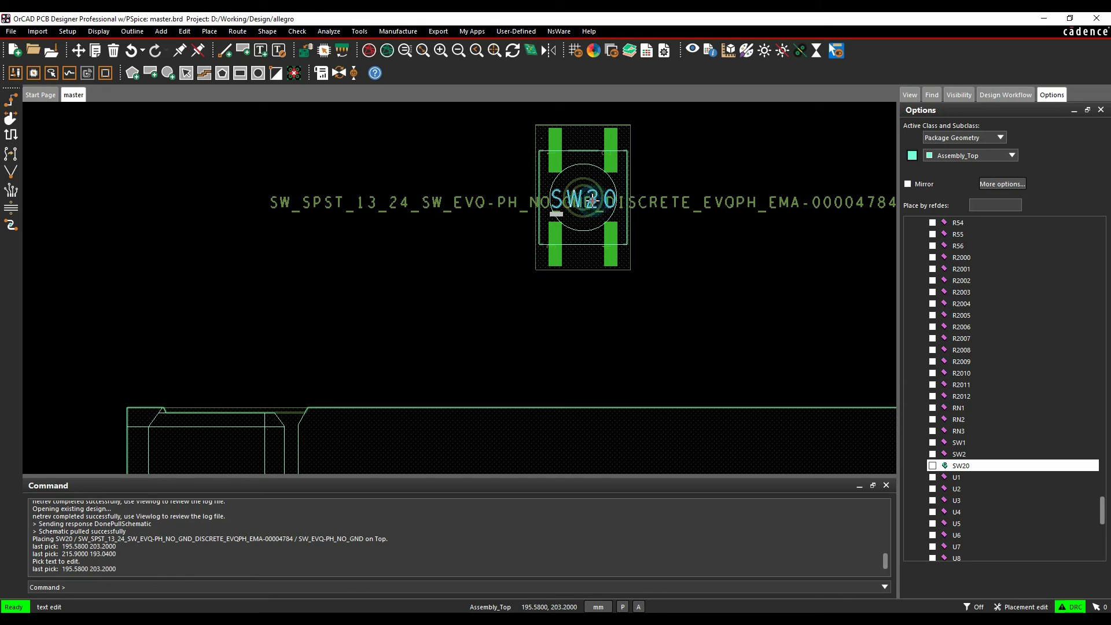
key("Right")
key("Right")
key("Right")
type("0")
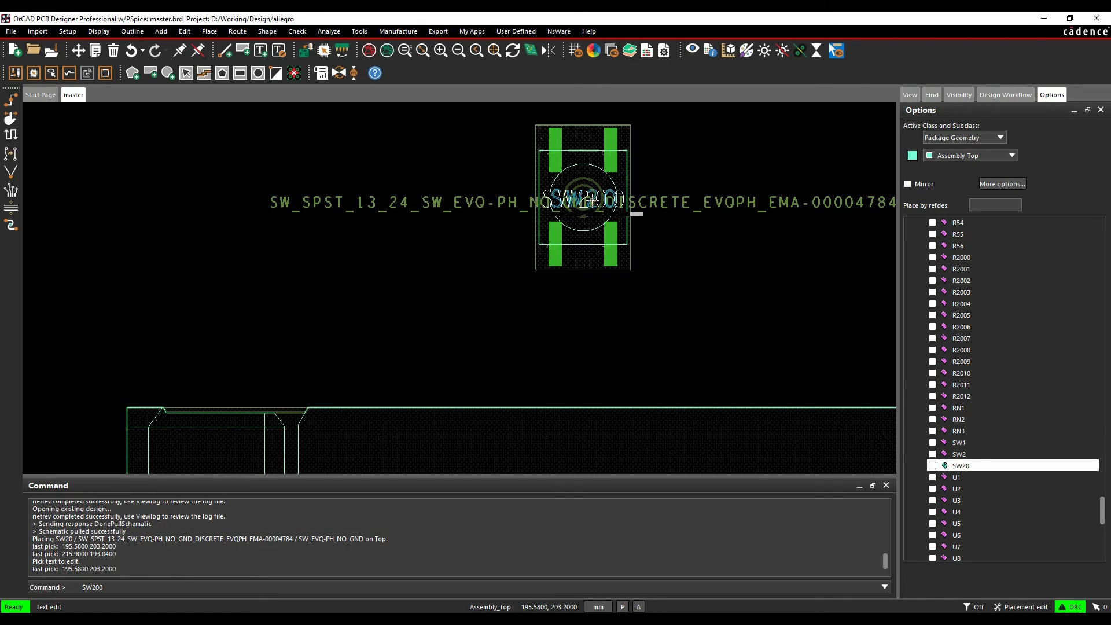
key("Return")
right_click(743, 333)
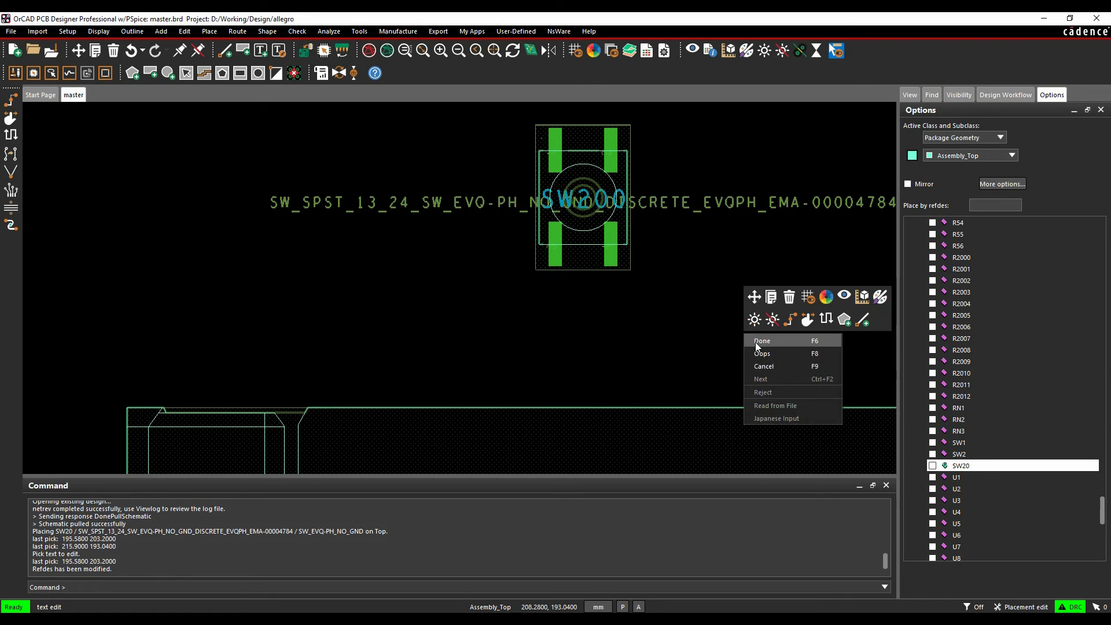
left_click(755, 341)
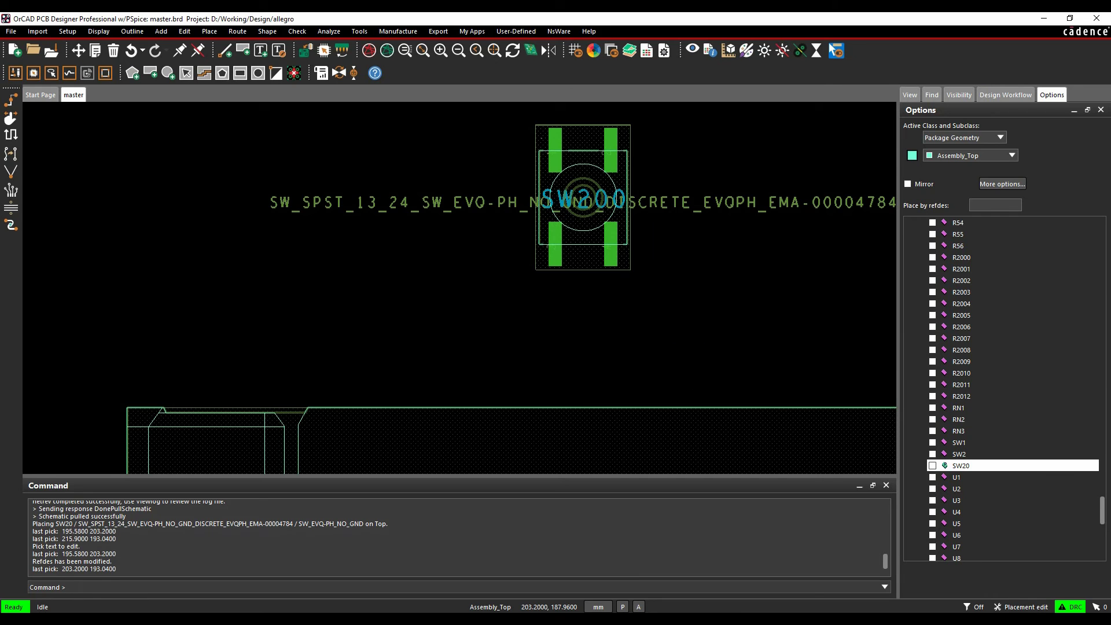
key("alt+Tab")
Run Design Sync to pull the SW20 → SW200 refdes change into the schematic.
left_click(322, 50)
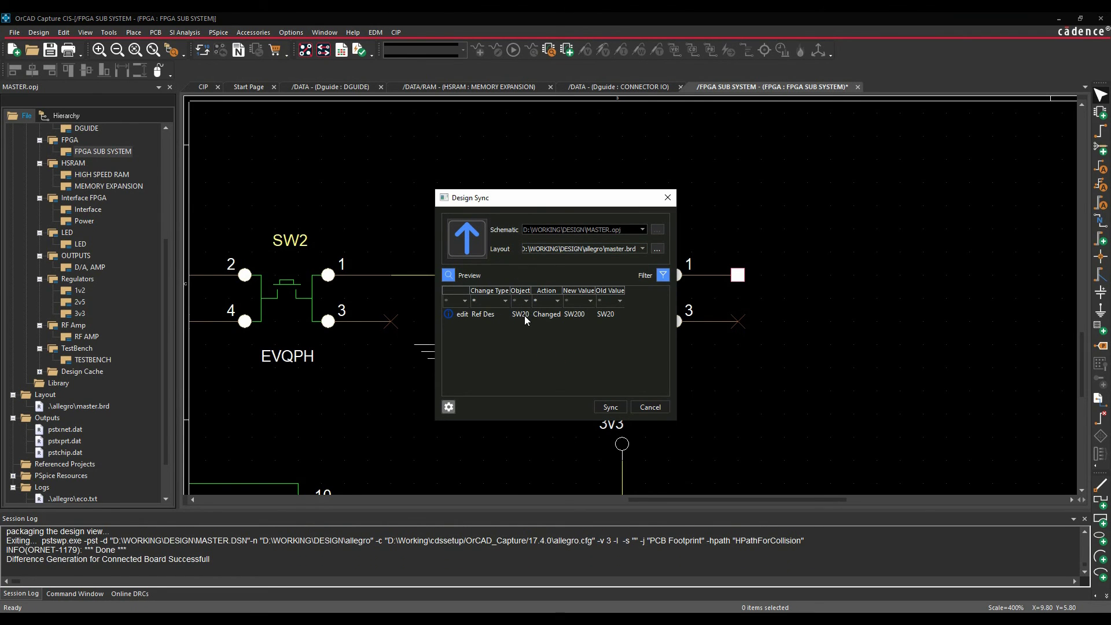
left_click(610, 407)
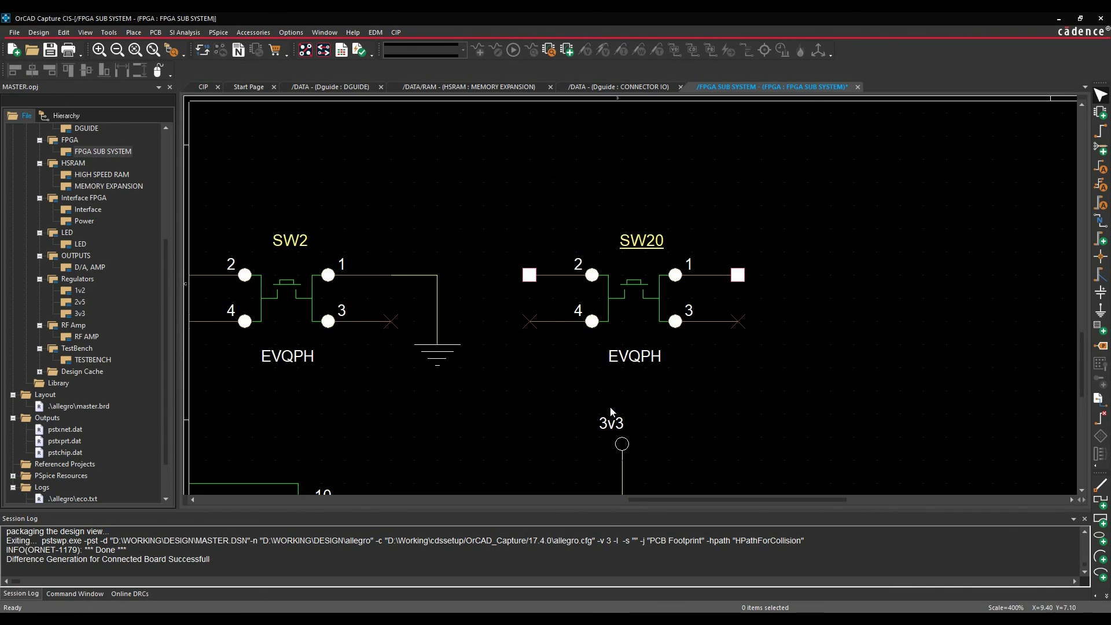